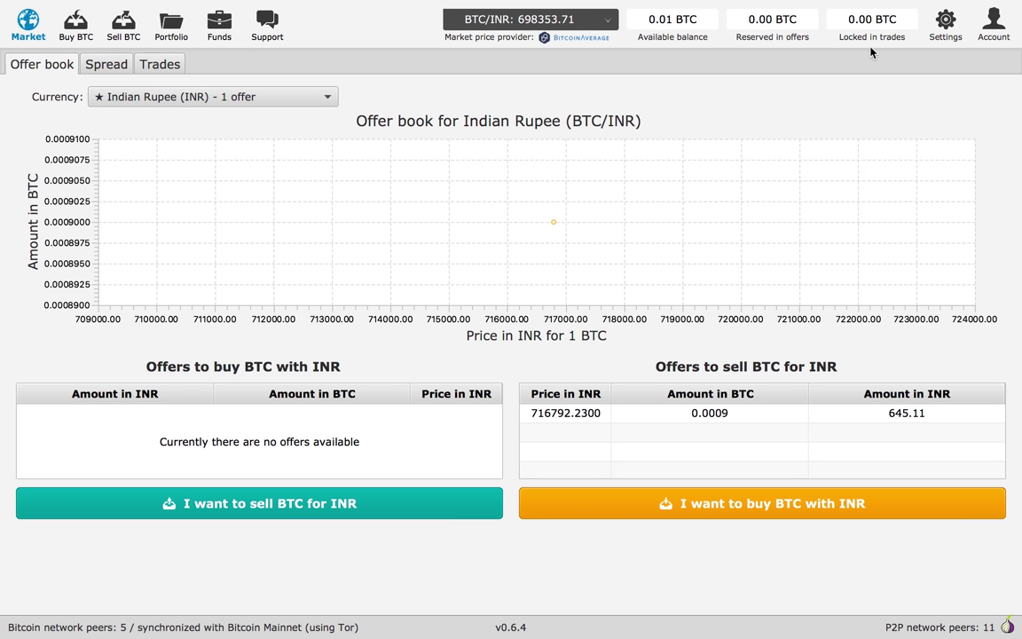
Start a new National bank transfer account with region Asia and country India (IN), currency INR
click(993, 27)
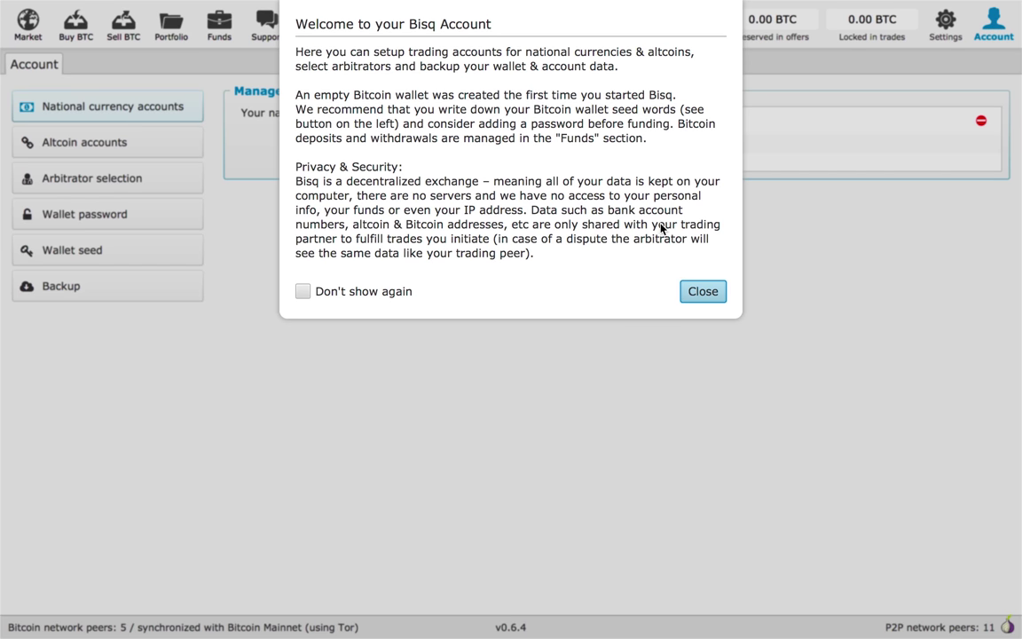
click(699, 297)
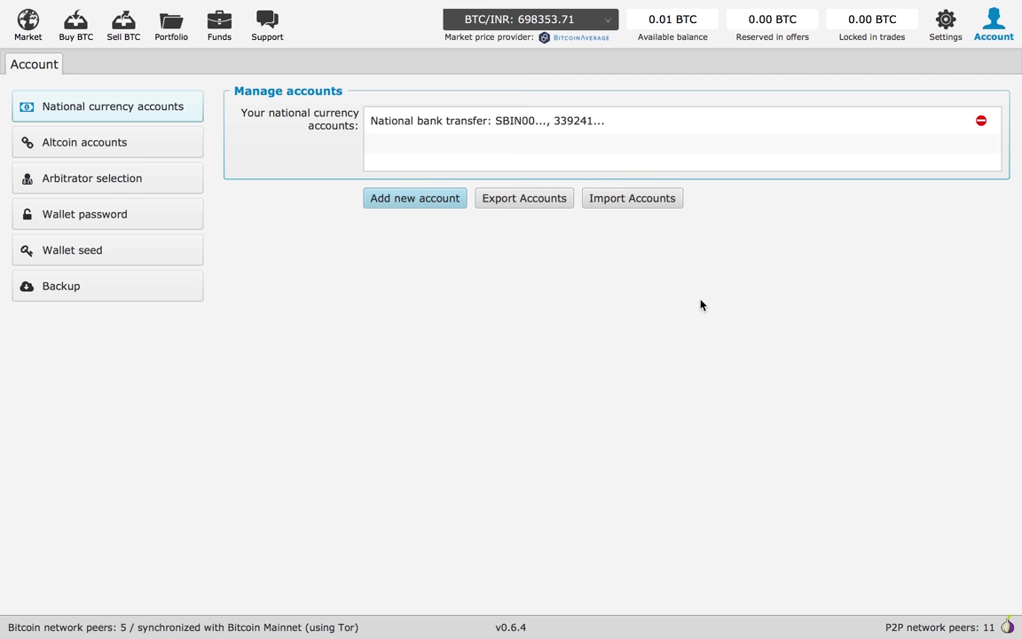
click(399, 206)
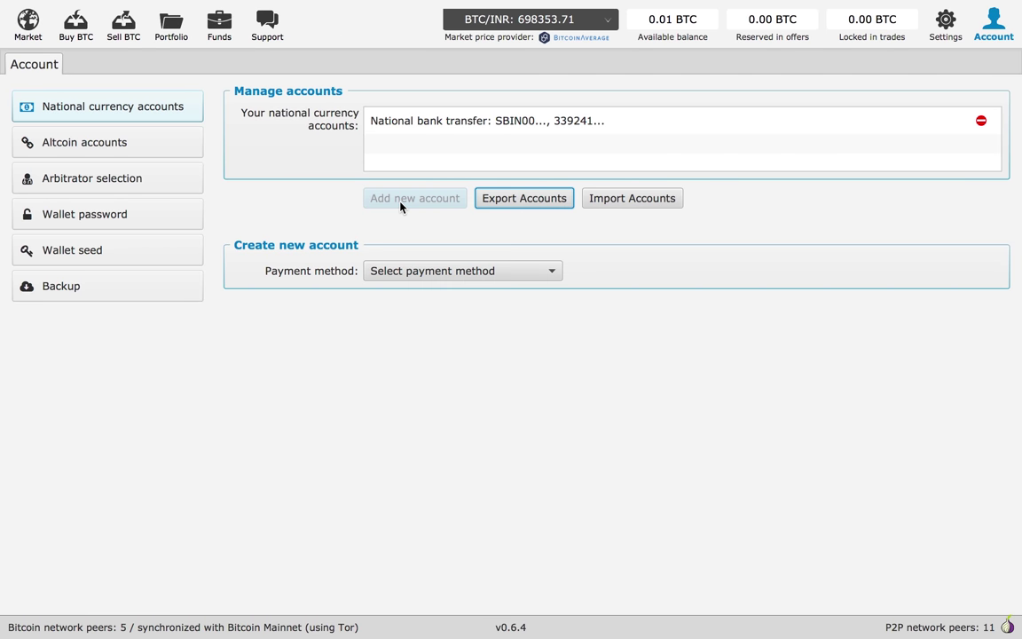
click(522, 273)
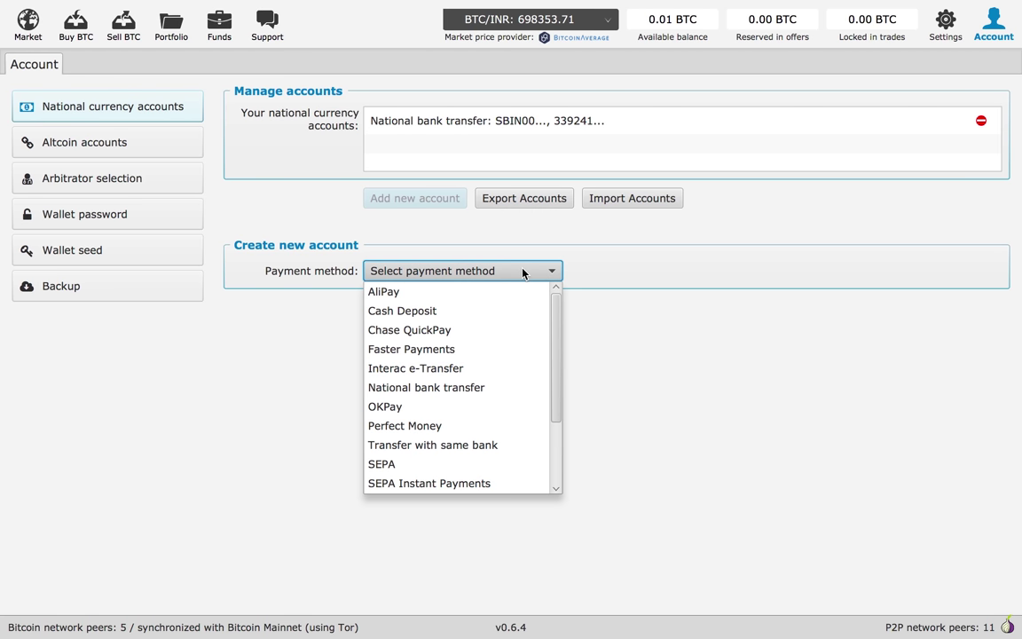
click(446, 387)
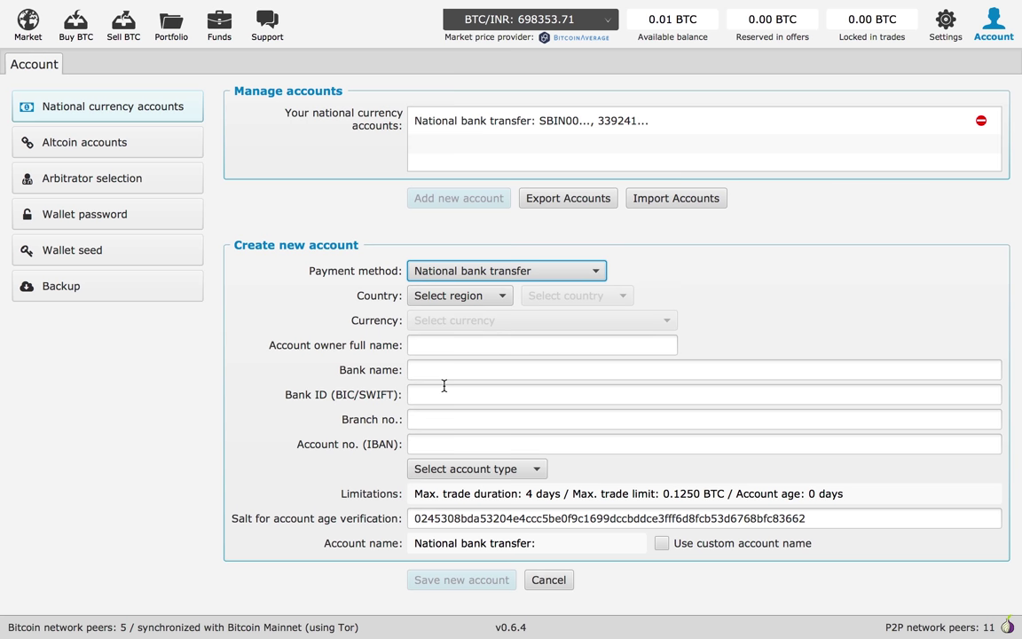
click(458, 296)
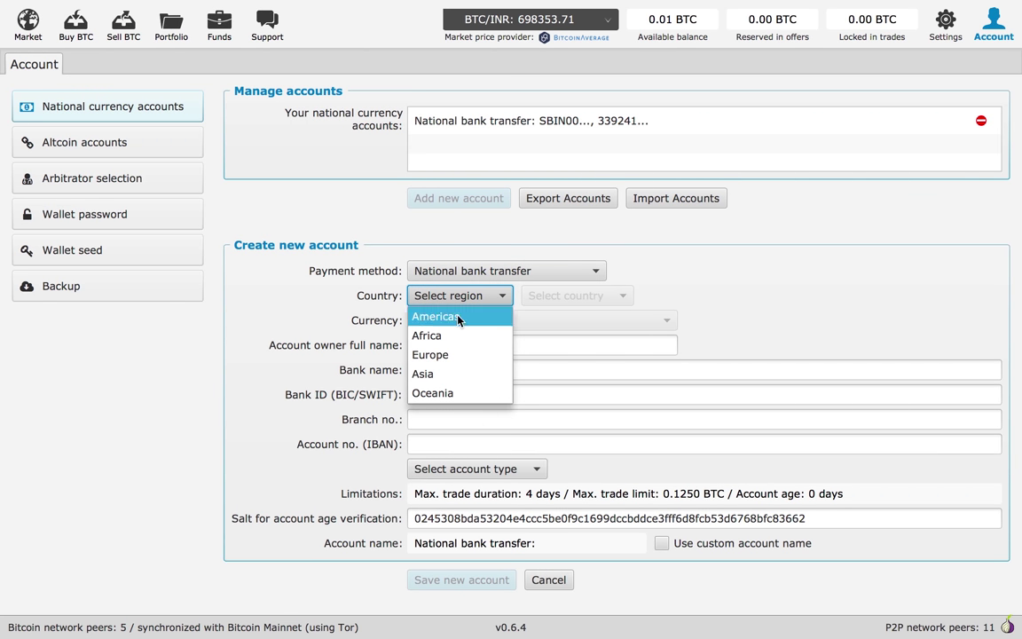
click(424, 374)
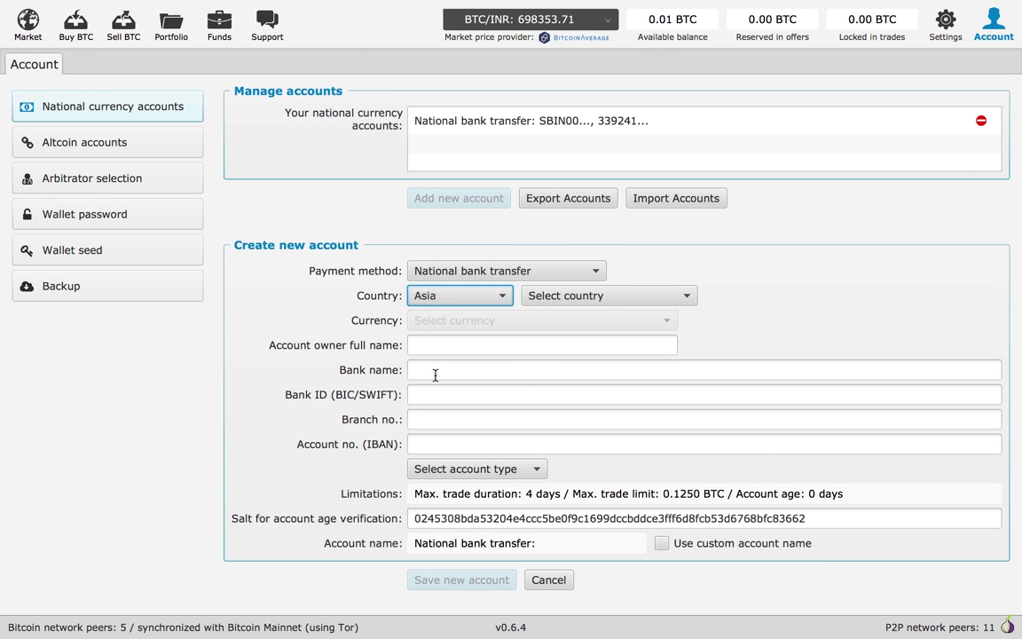
click(567, 295)
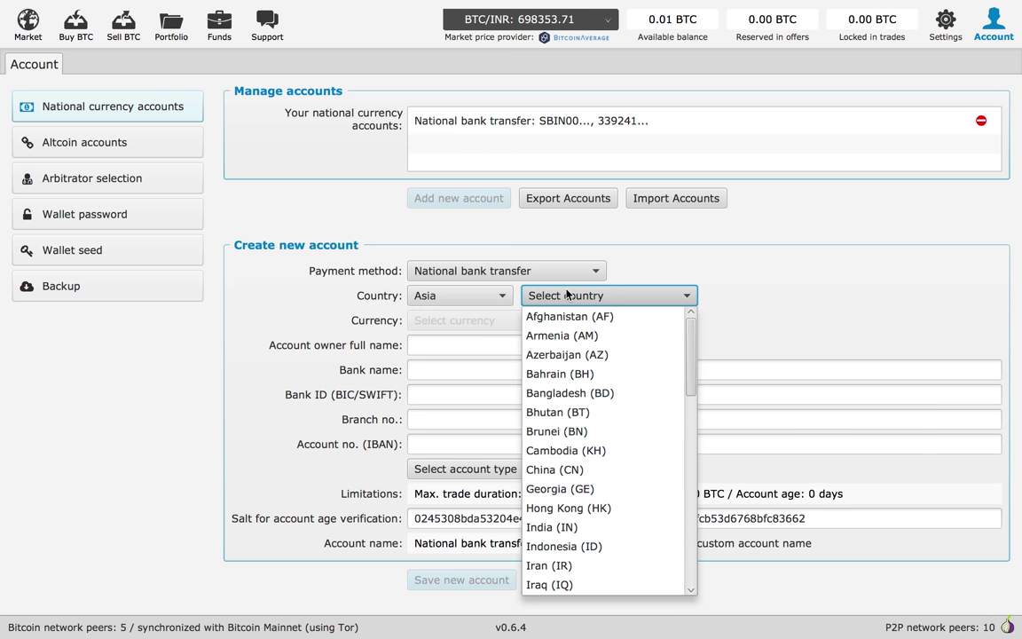
click(567, 527)
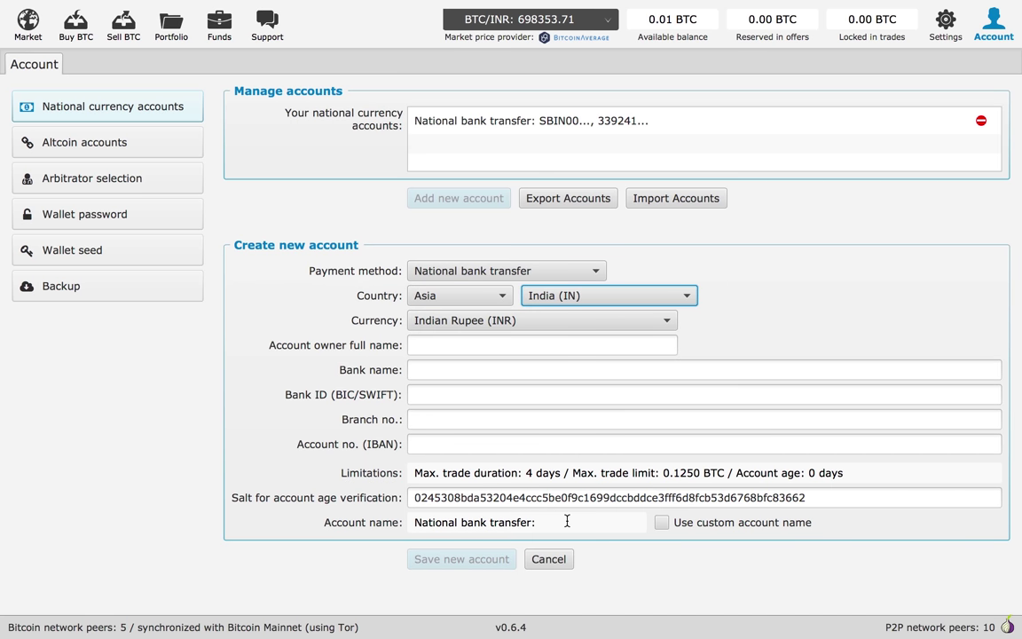
Enter the owner's full name, bank 'state bank of india', bank ID SBIN0010473, branch 010473 and the account number
click(425, 349)
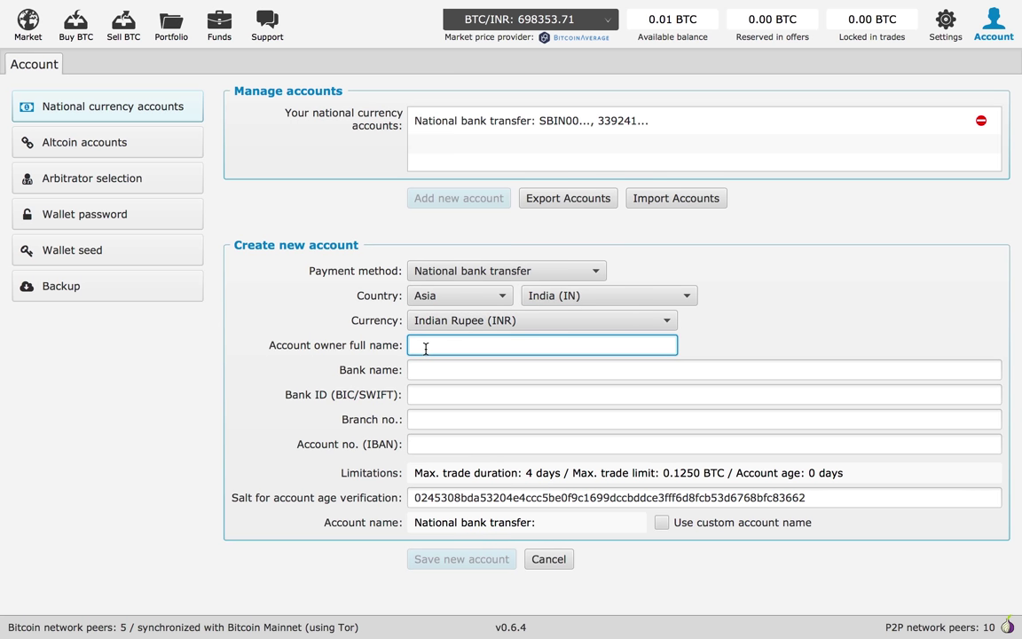
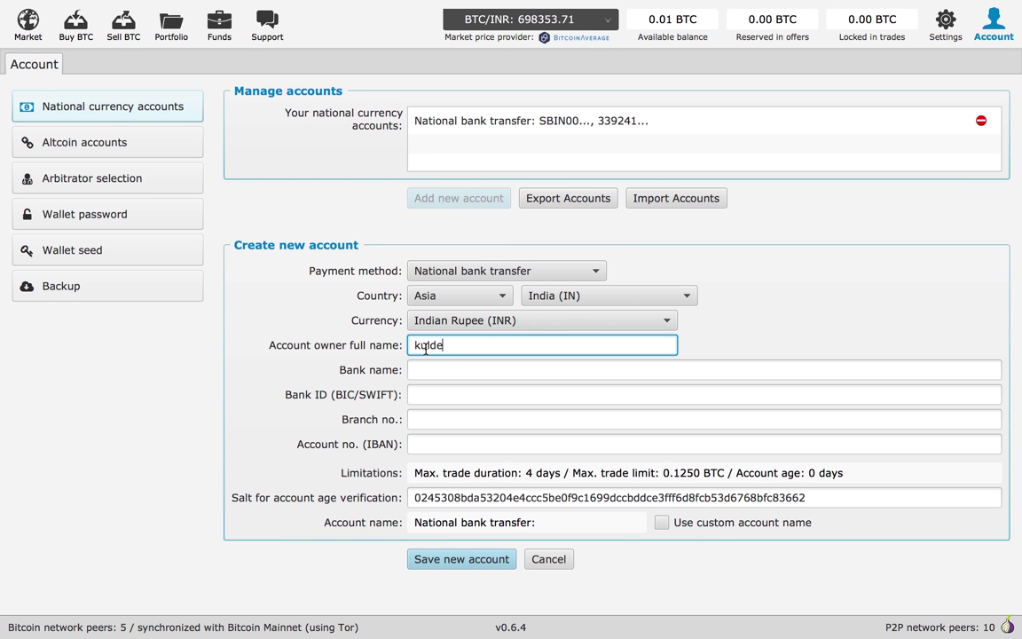
click(443, 375)
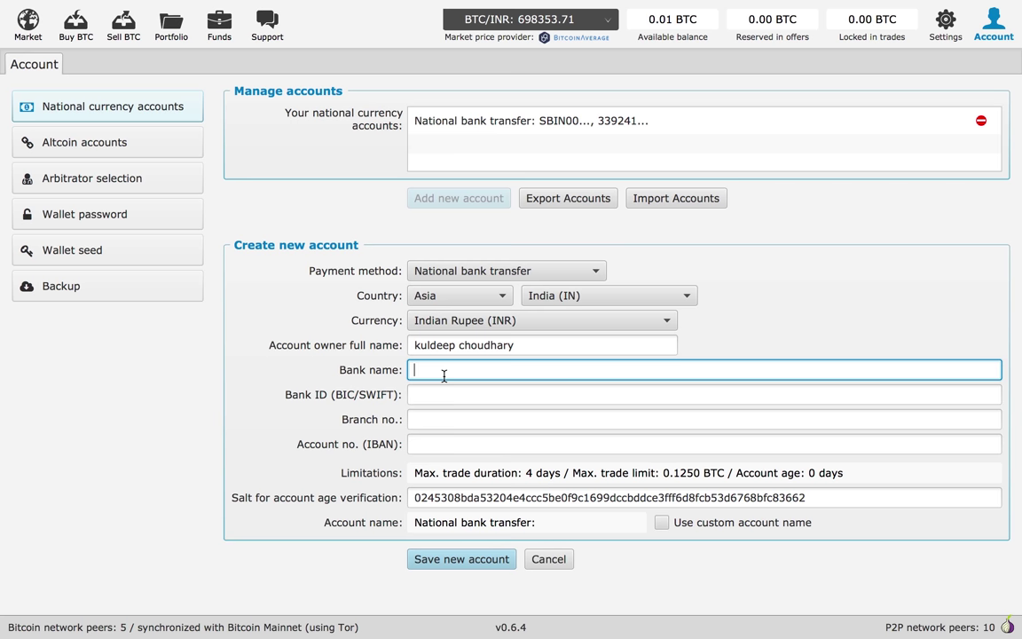
text(state bank of india)
click(459, 400)
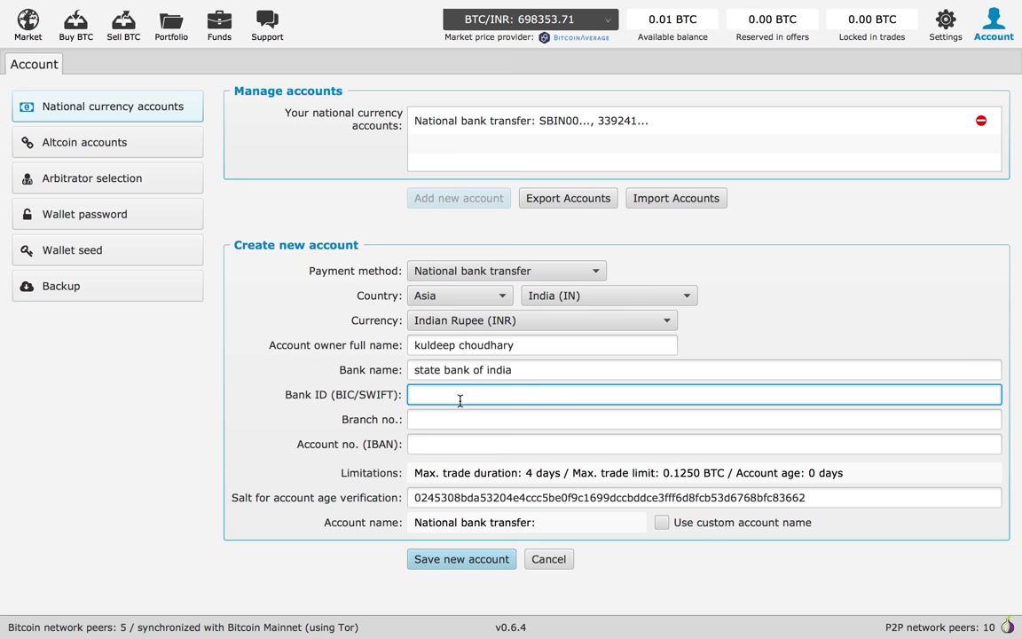
text(SBIN00)
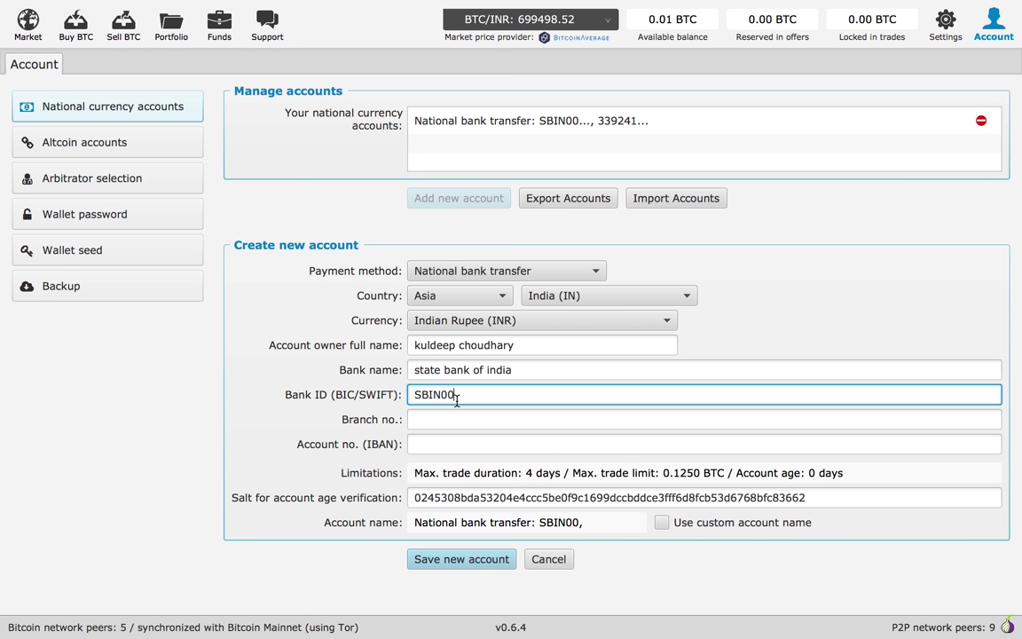
text(10473)
click(457, 418)
text(0)
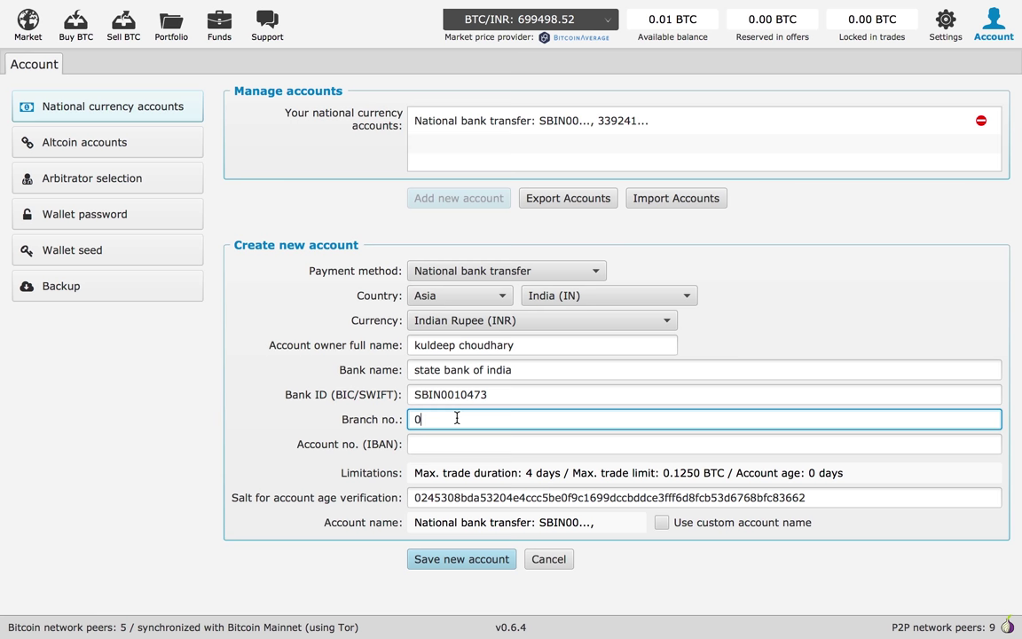
text(10473)
click(457, 446)
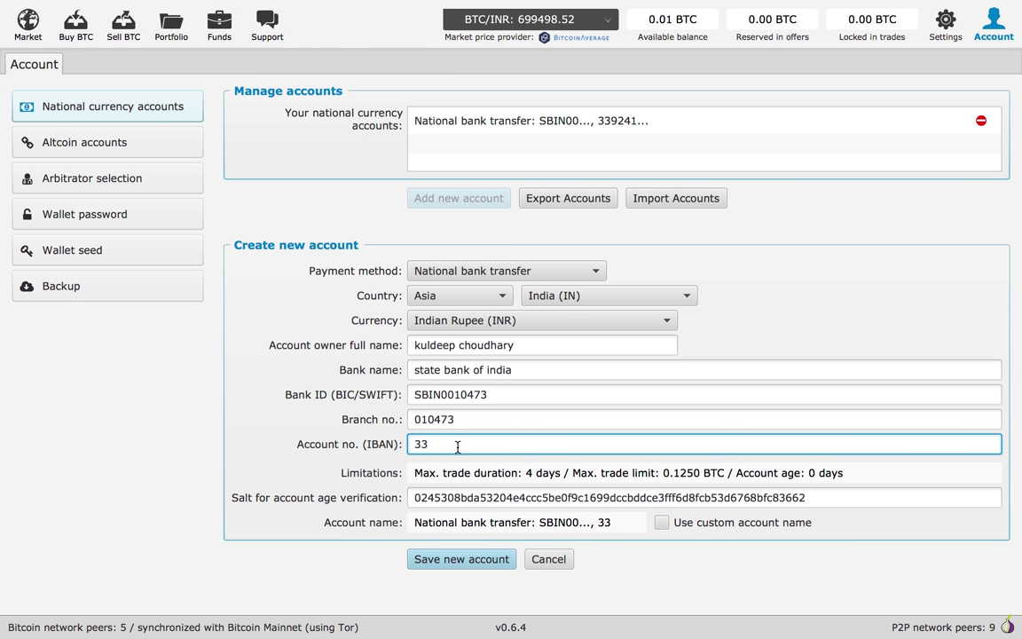
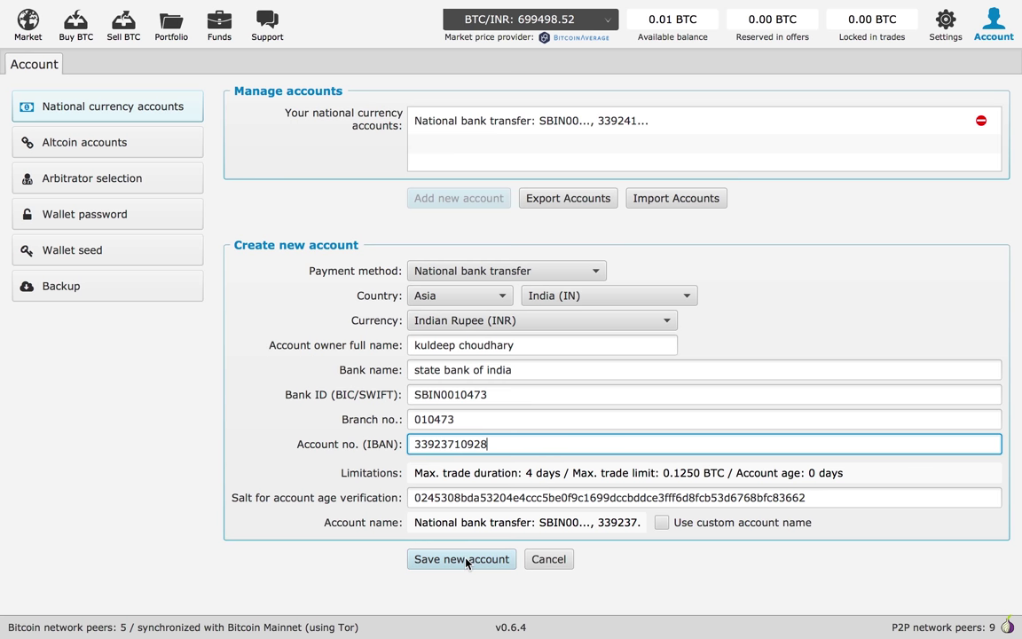
Save the account, review both Indian bank accounts' details, and bring up the INR offer book
click(428, 559)
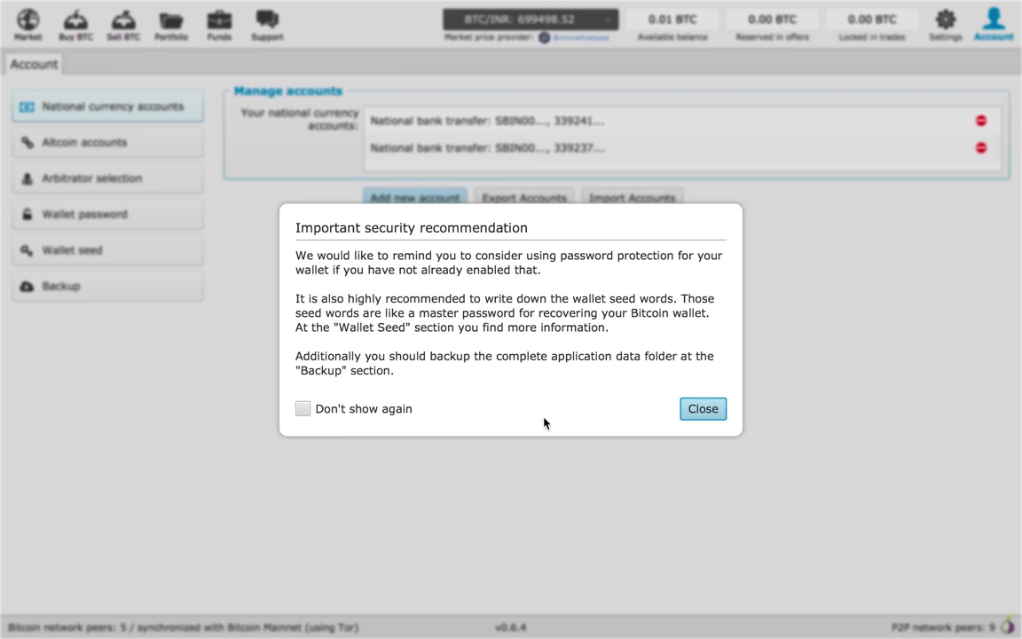
click(703, 409)
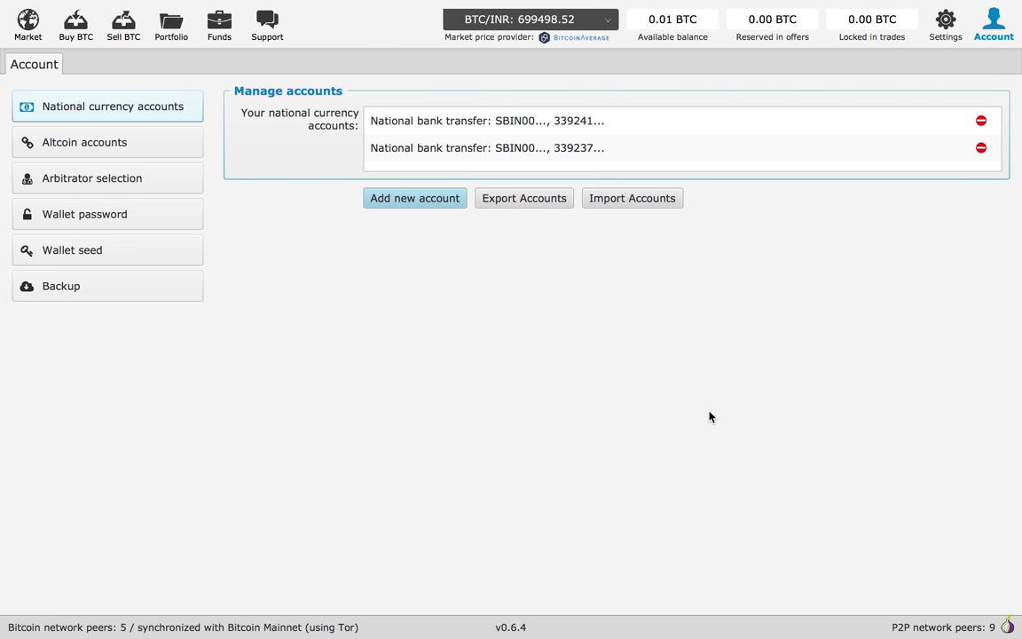
click(540, 151)
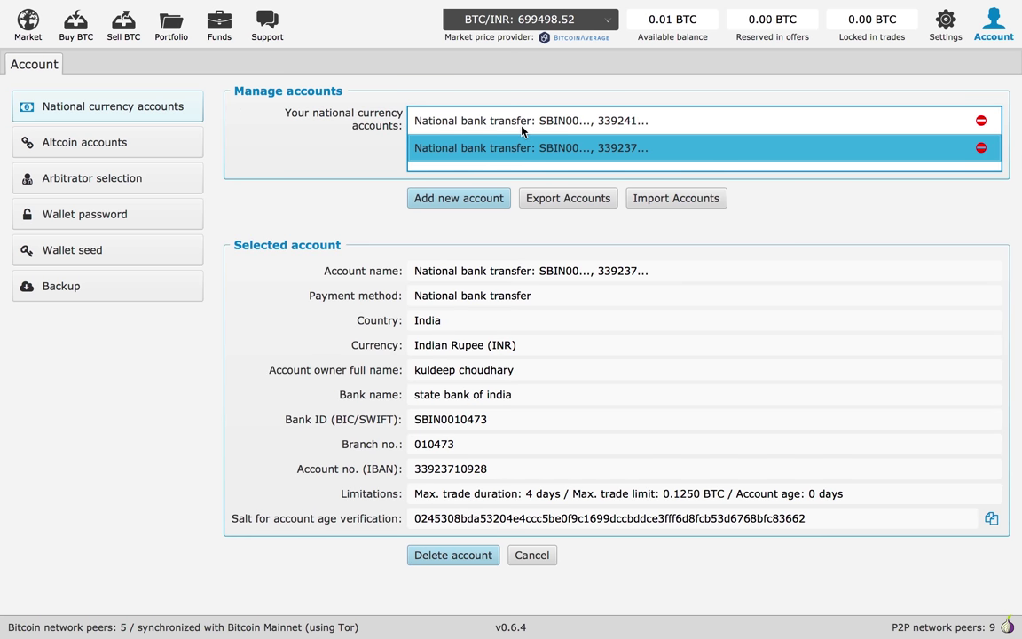
click(521, 126)
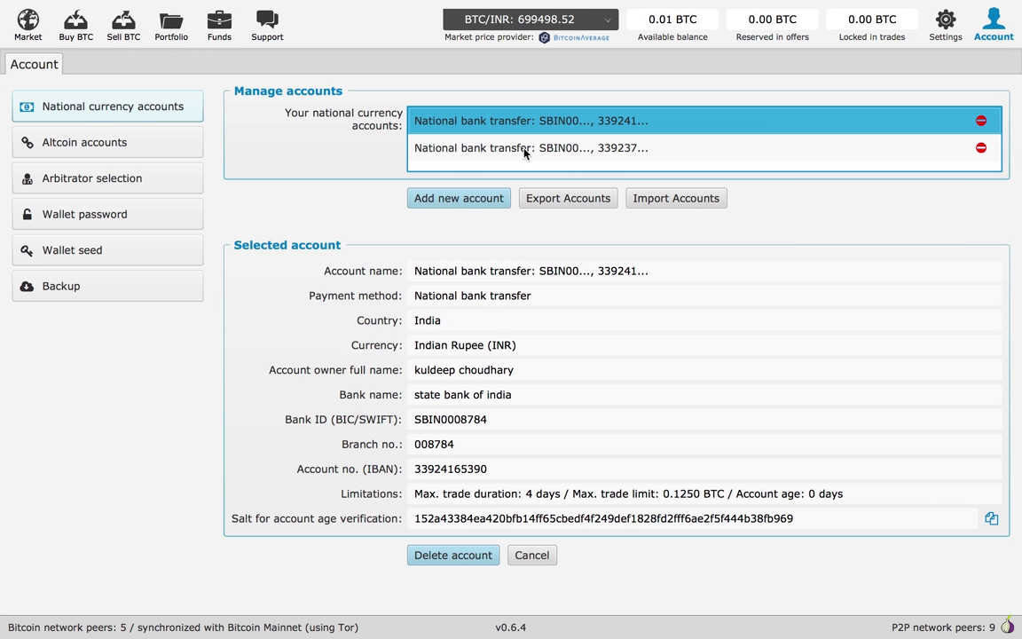
click(525, 151)
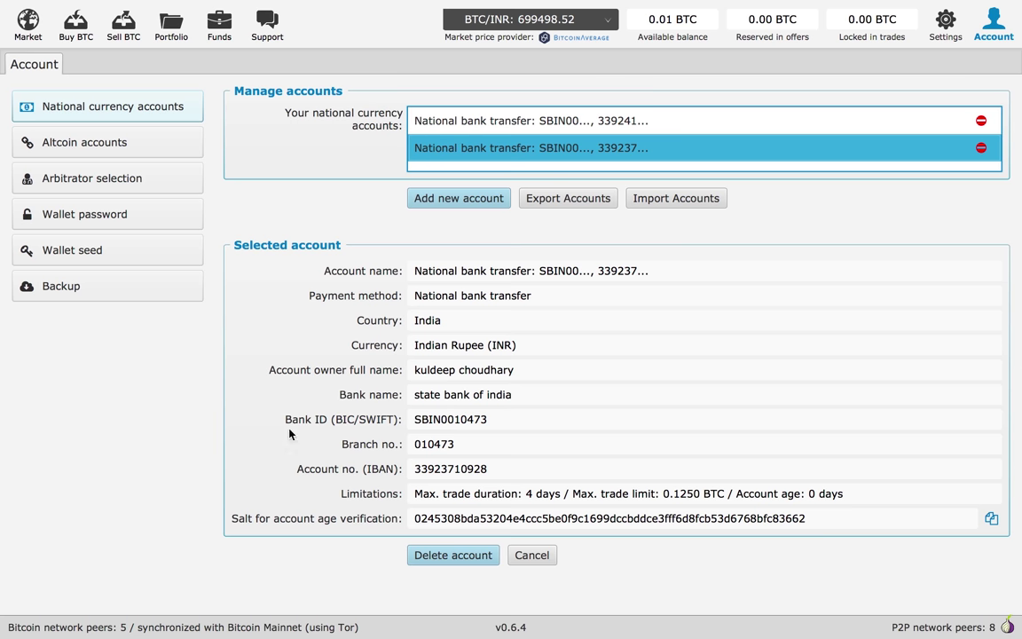
key(ctrl+1)
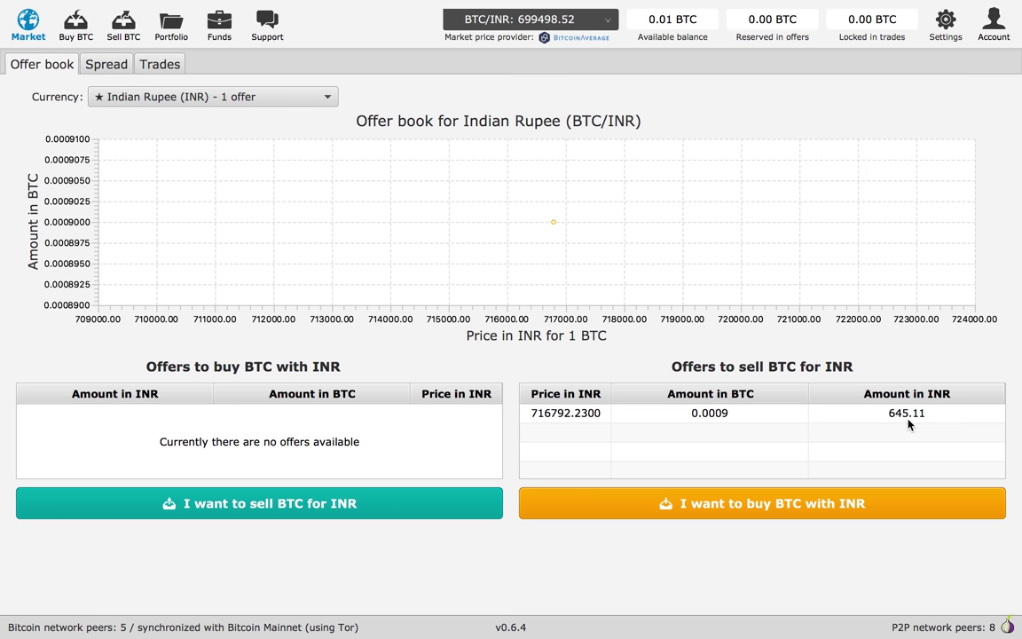
Browse offers to buy BTC with INR and take the 0.0009 BTC National banks (IN) offer
click(725, 507)
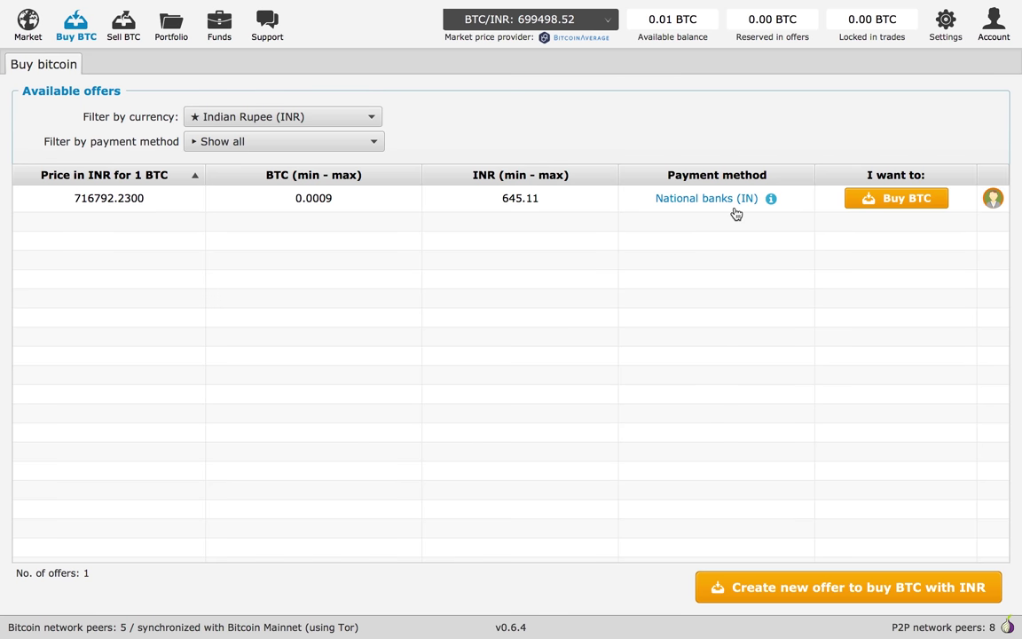
click(881, 199)
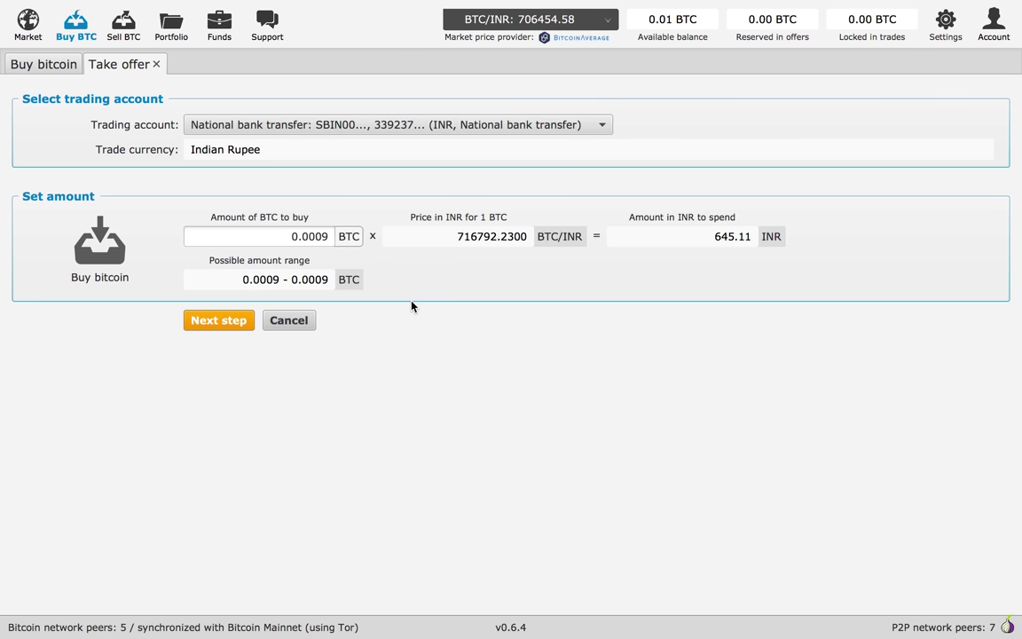
Fund the trade with 0.011256 BTC from the Bisq wallet and review the take-offer summary
click(213, 321)
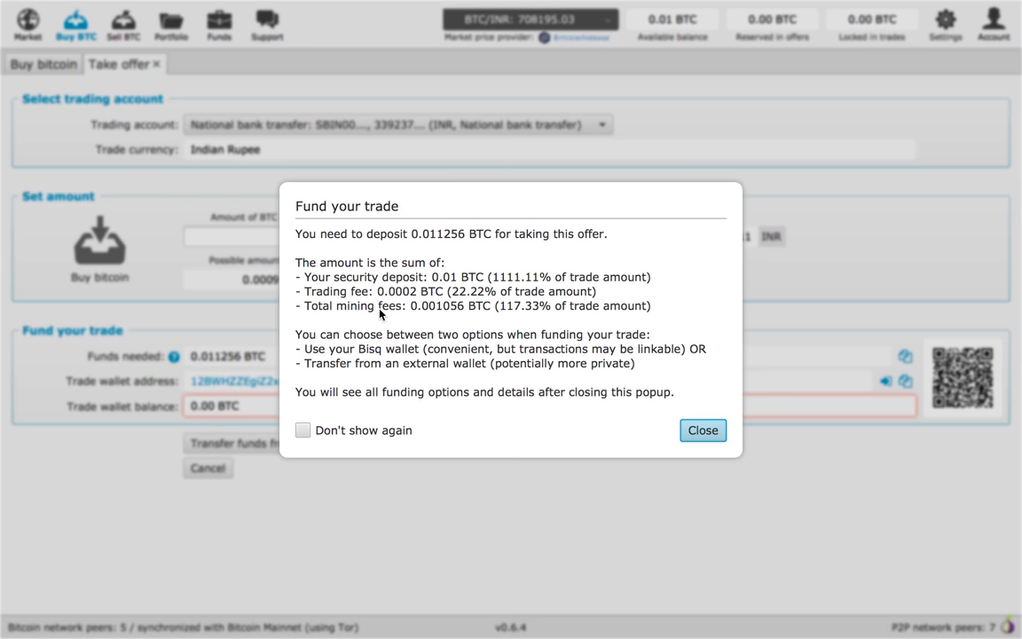
key(Return)
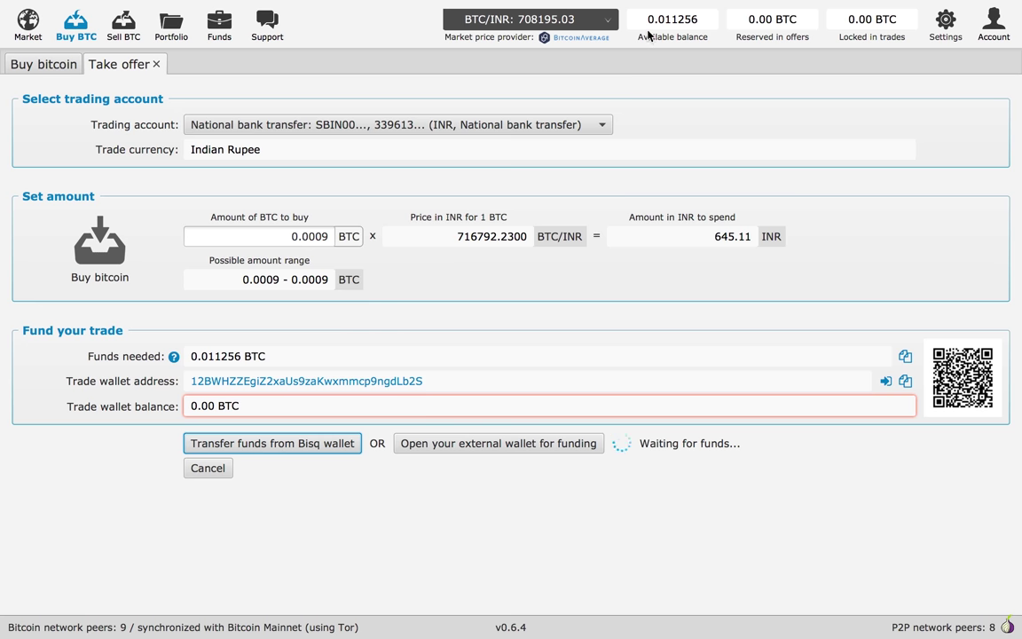
click(274, 448)
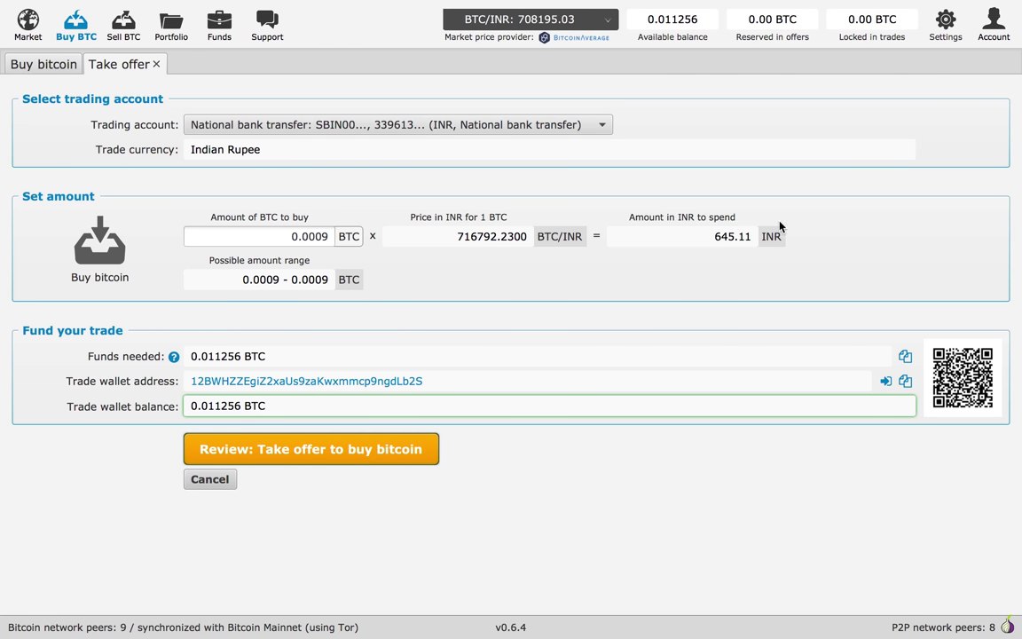
click(319, 453)
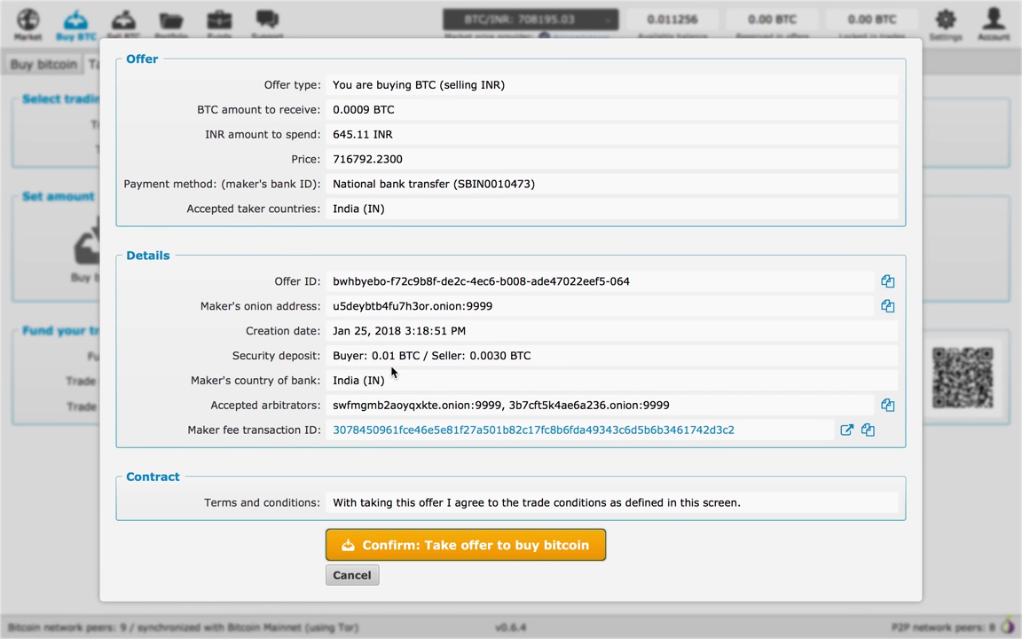
Confirm taking the buy-bitcoin offer and view the new trade under Portfolio/Open trades
click(408, 551)
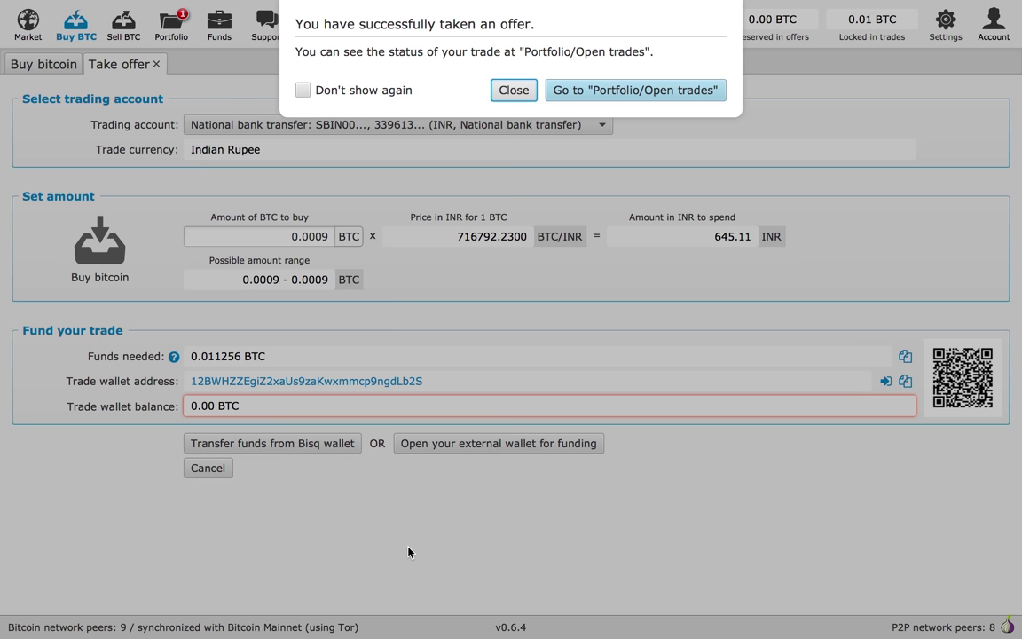
click(603, 90)
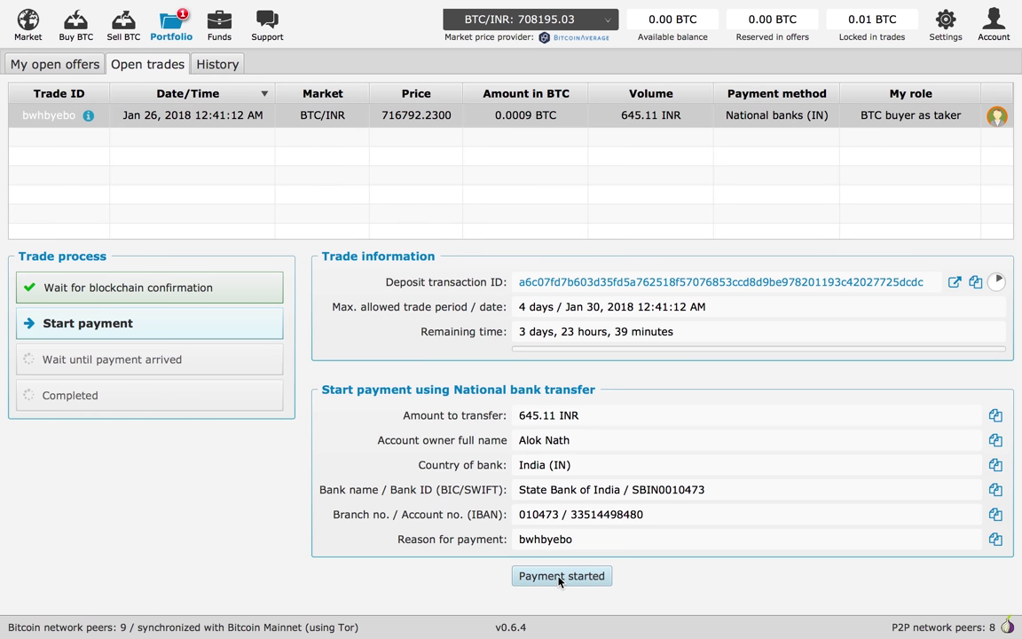
Mark the 645.11 INR bank payment as started and confirm it
click(559, 576)
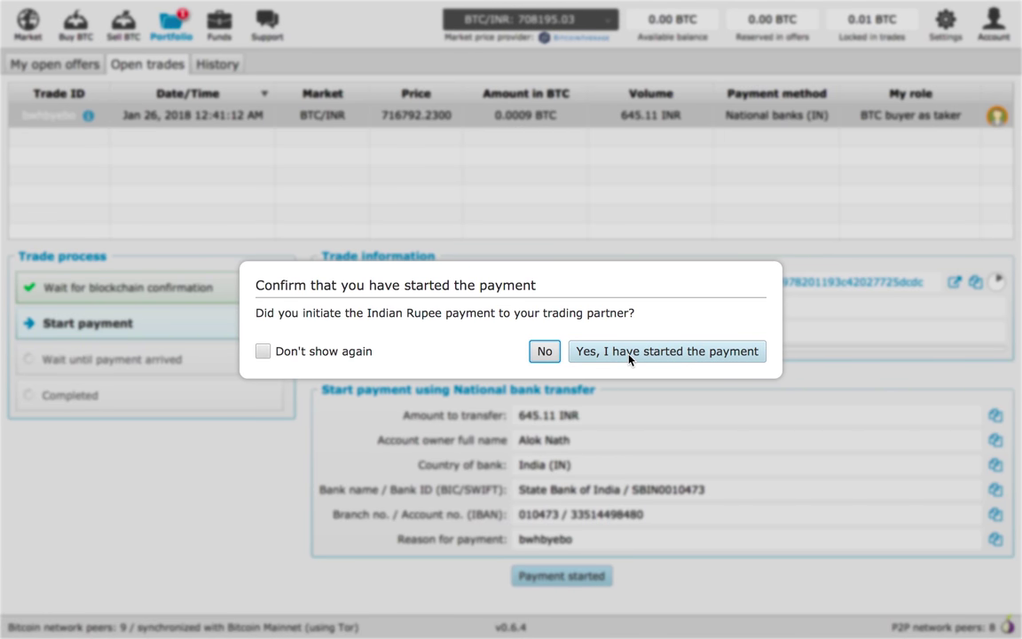
click(654, 362)
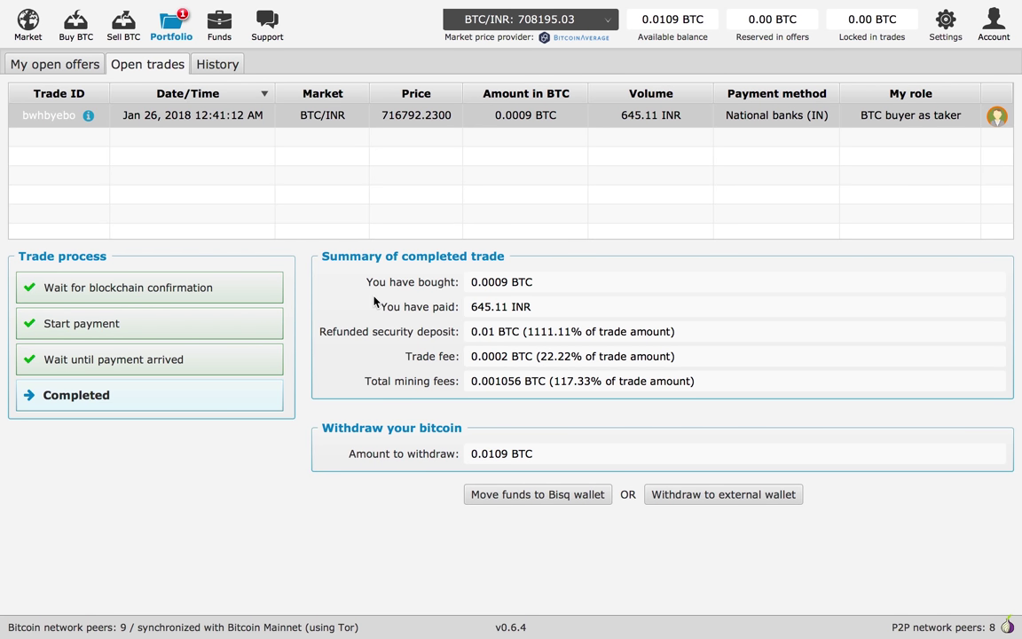
Move the 0.0109 BTC payout to the Bisq wallet and view Funds/Transactions
click(534, 498)
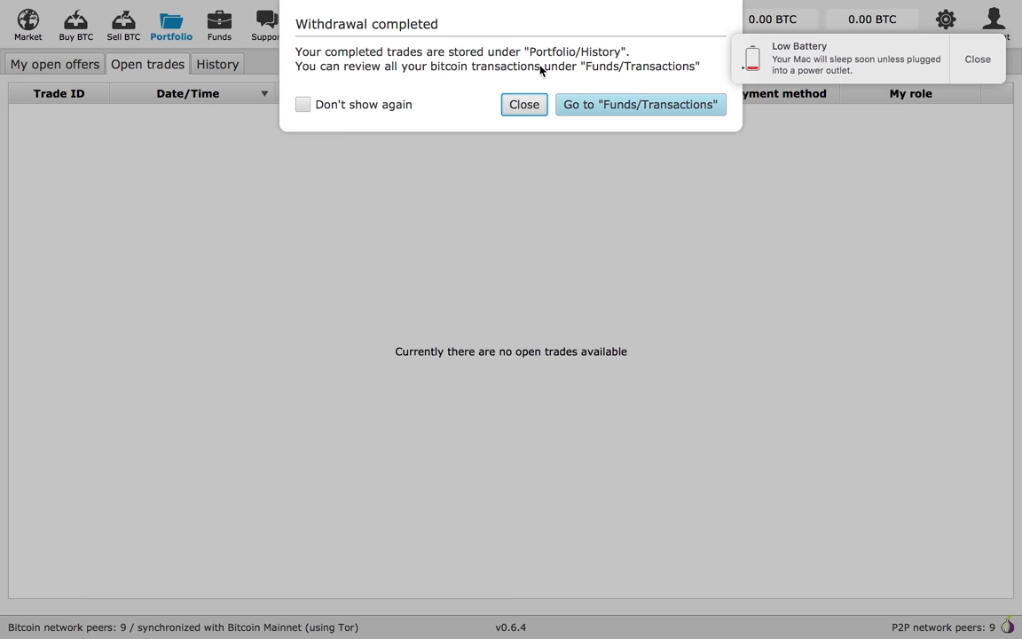
click(587, 114)
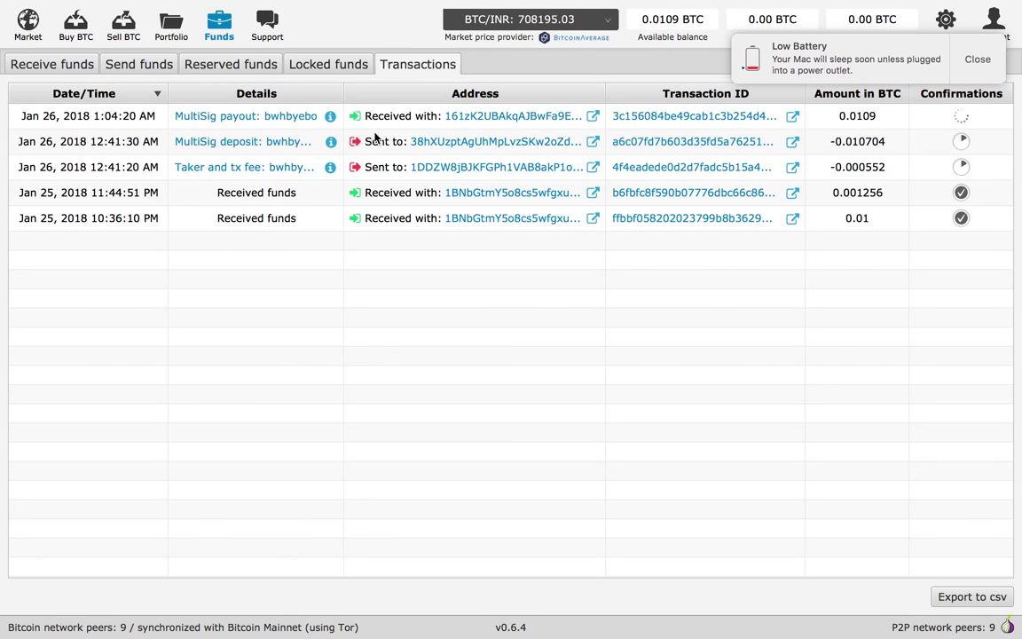